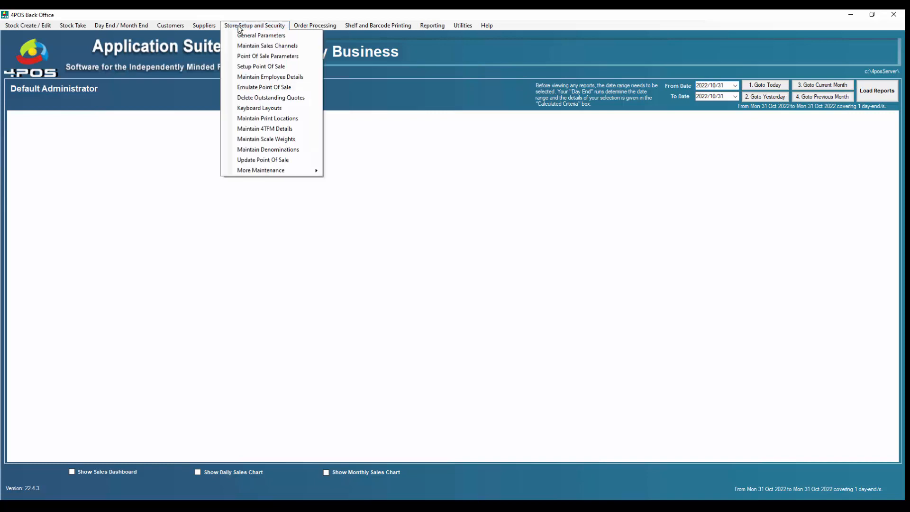
Step: Open the multiple currencies maintenance and review the Windows regional currency format settings
{"action": "mouse_move", "coordinate": [274, 172]}
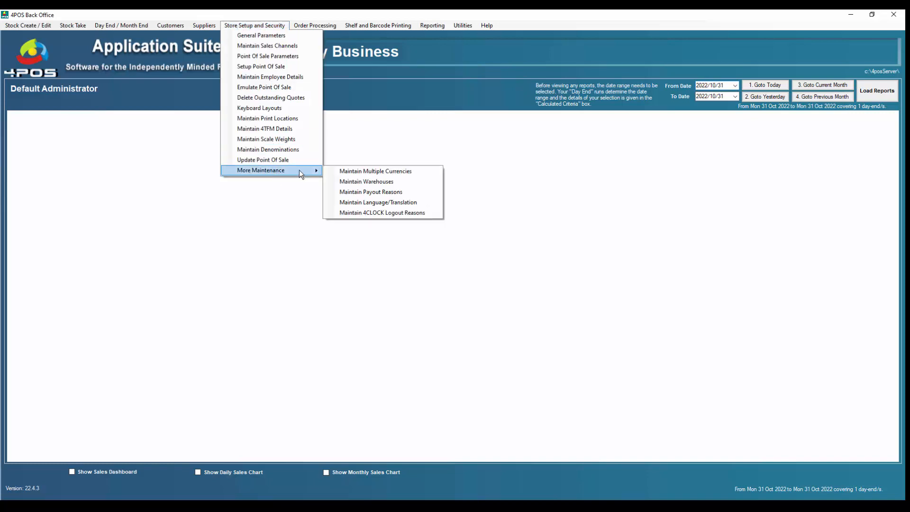
{"action": "left_click", "coordinate": [372, 172]}
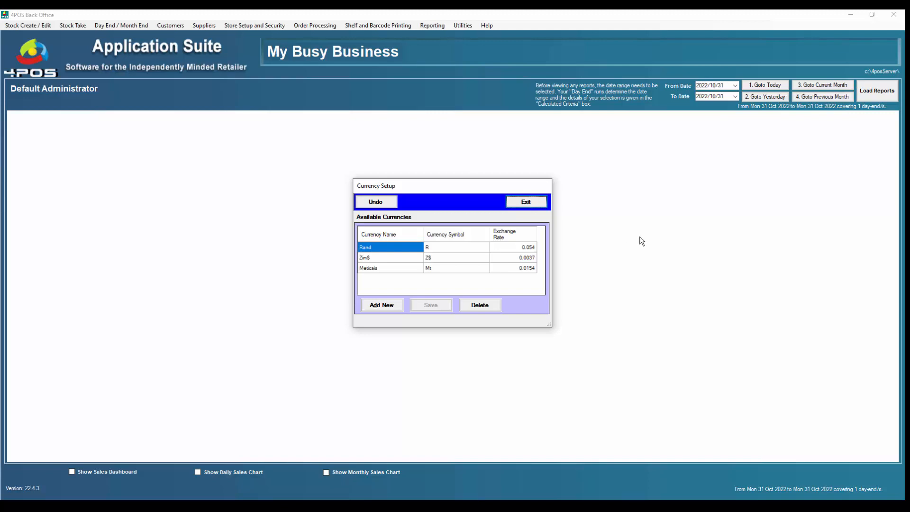
{"action": "left_click", "coordinate": [678, 505]}
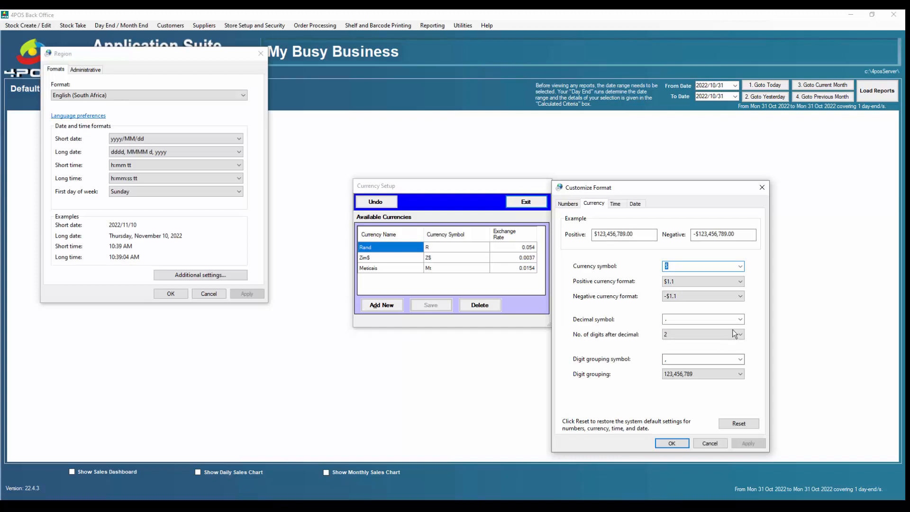
{"action": "left_click_drag", "start_coordinate": [700, 183], "coordinate": [745, 167]}
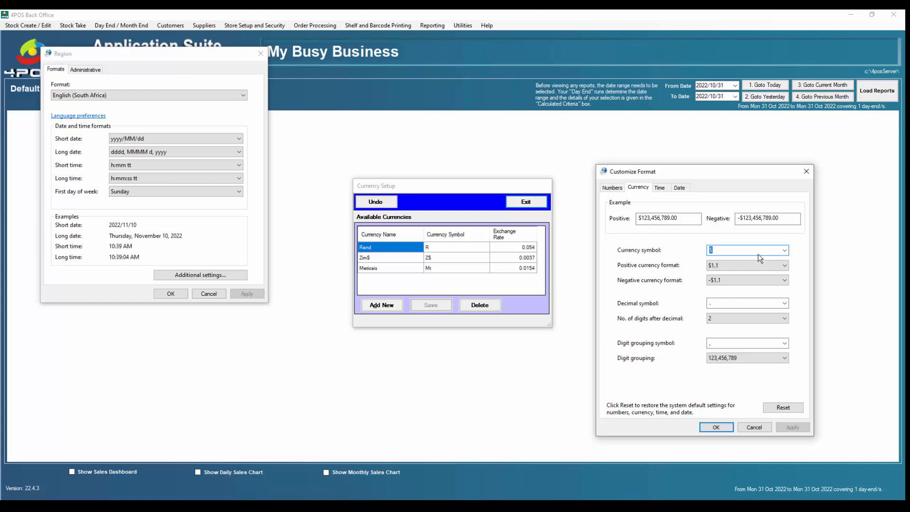
{"action": "left_click", "coordinate": [531, 304]}
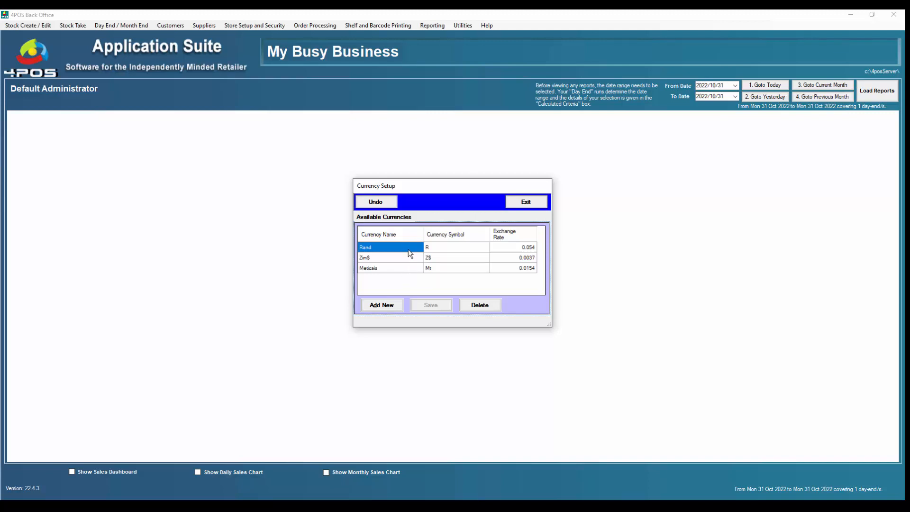
Step: Check the Rand exchange rate, then exit Currency Setup without running the POS update
{"action": "left_click", "coordinate": [525, 247]}
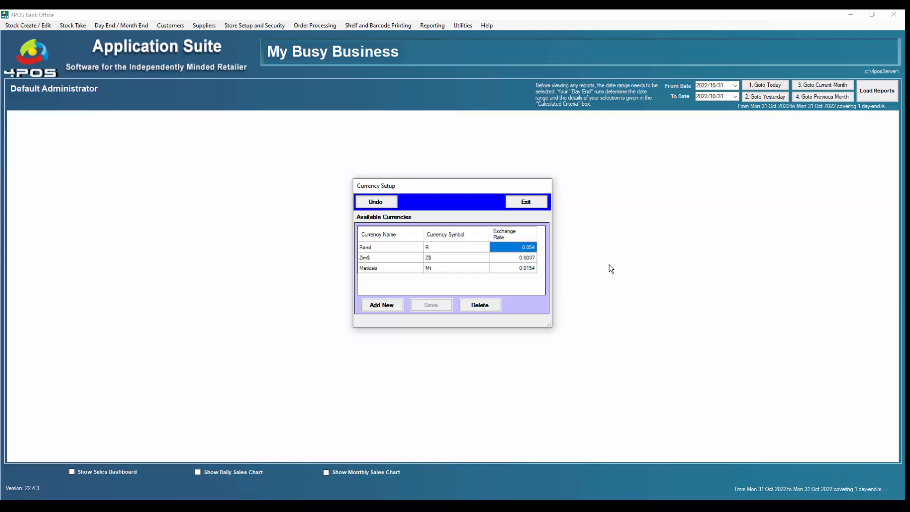
{"action": "left_click", "coordinate": [532, 252]}
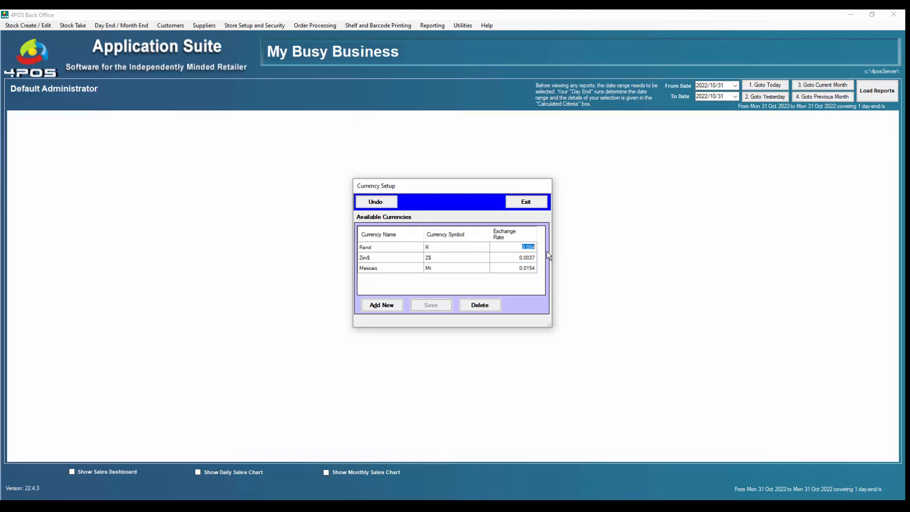
{"action": "left_click", "coordinate": [566, 248]}
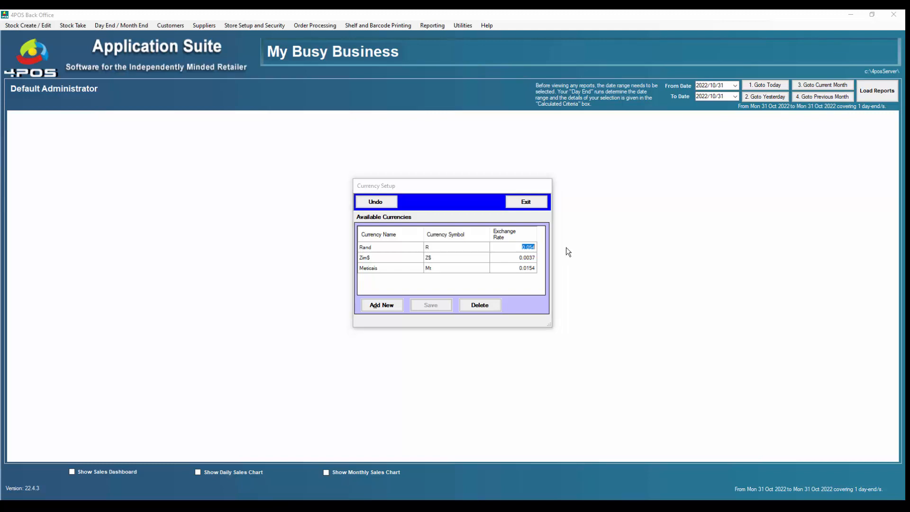
{"action": "left_click", "coordinate": [526, 202]}
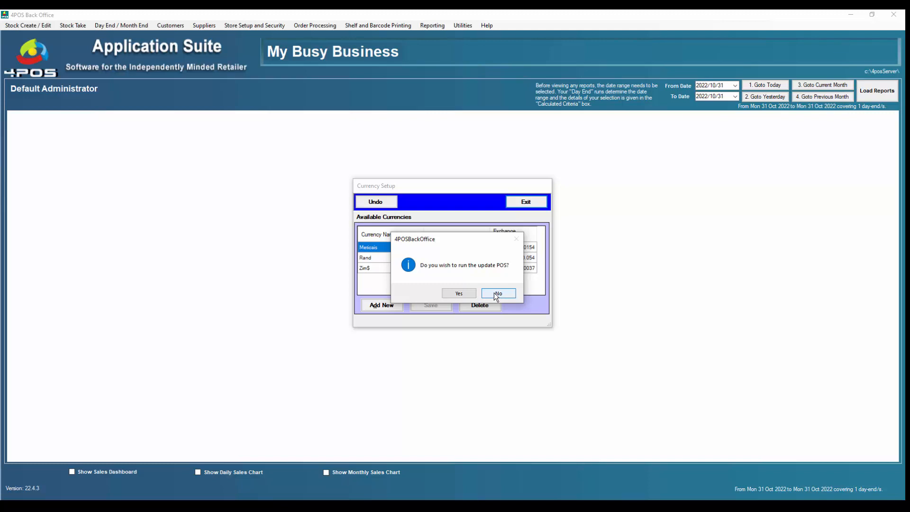
{"action": "left_click", "coordinate": [496, 295]}
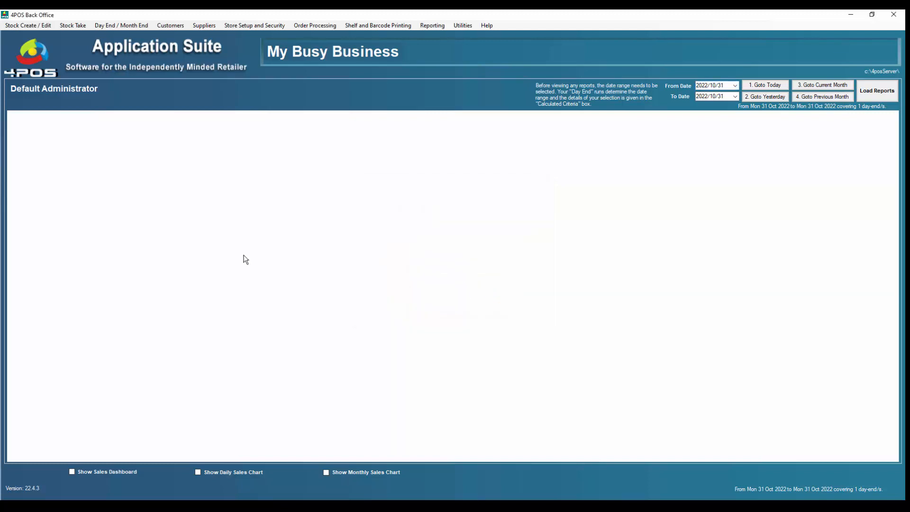
Step: Open the 2L Coca Cola stock item and view its pricing levels
{"action": "left_click", "coordinate": [34, 26]}
{"action": "left_click", "coordinate": [42, 36]}
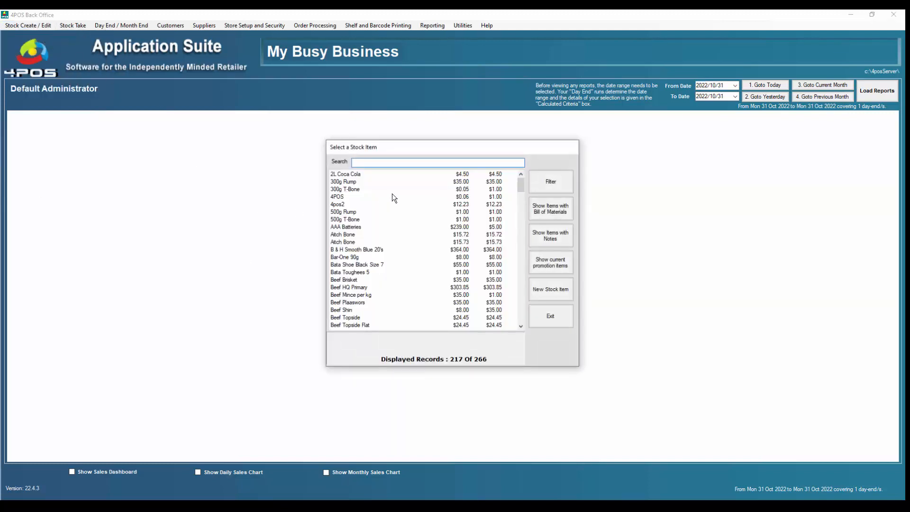
{"action": "left_click", "coordinate": [350, 173]}
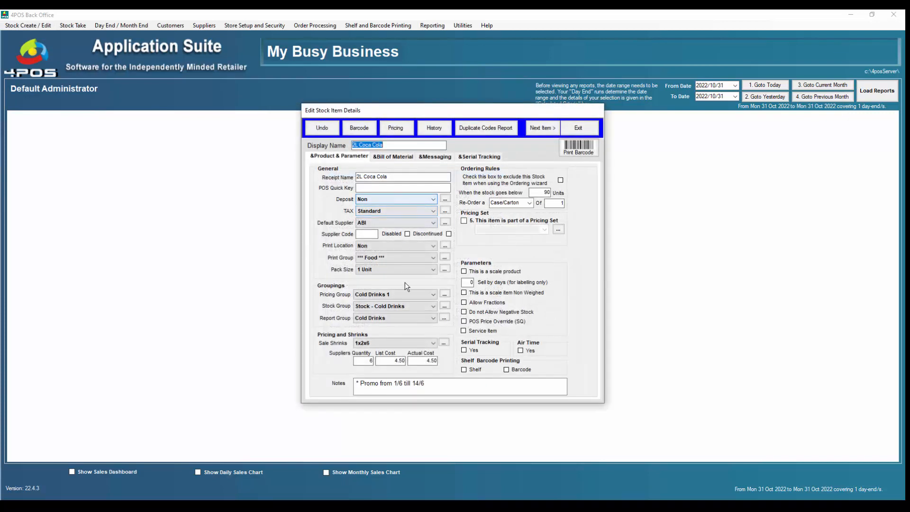
{"action": "left_click", "coordinate": [382, 362]}
{"action": "left_click", "coordinate": [401, 128]}
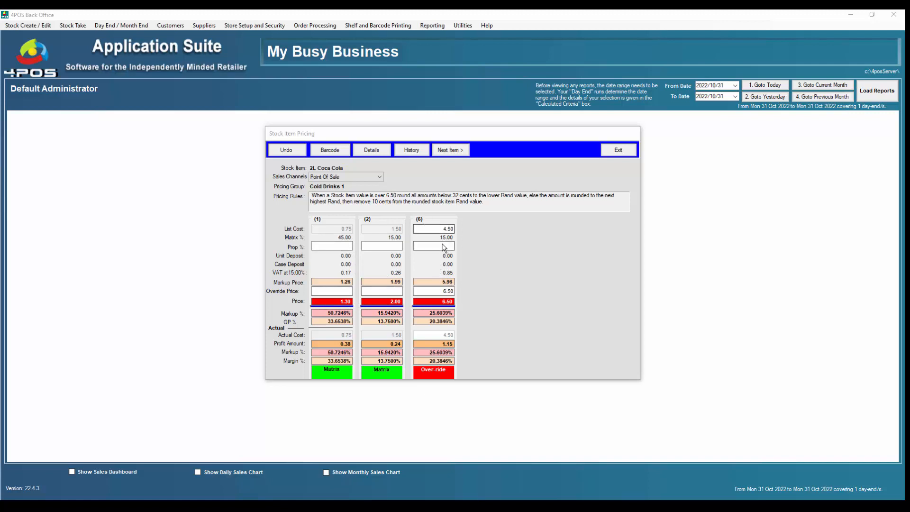
Step: Review the override price, then switch to the Point Of Sale screen with a 2L Coca Cola sale
{"action": "left_click", "coordinate": [454, 290]}
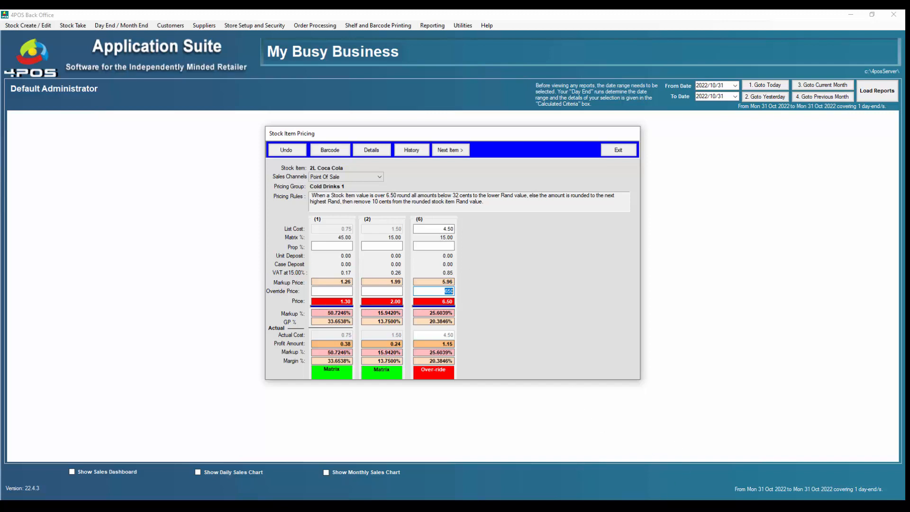
{"action": "mouse_move", "coordinate": [662, 498]}
{"action": "left_click", "coordinate": [656, 469]}
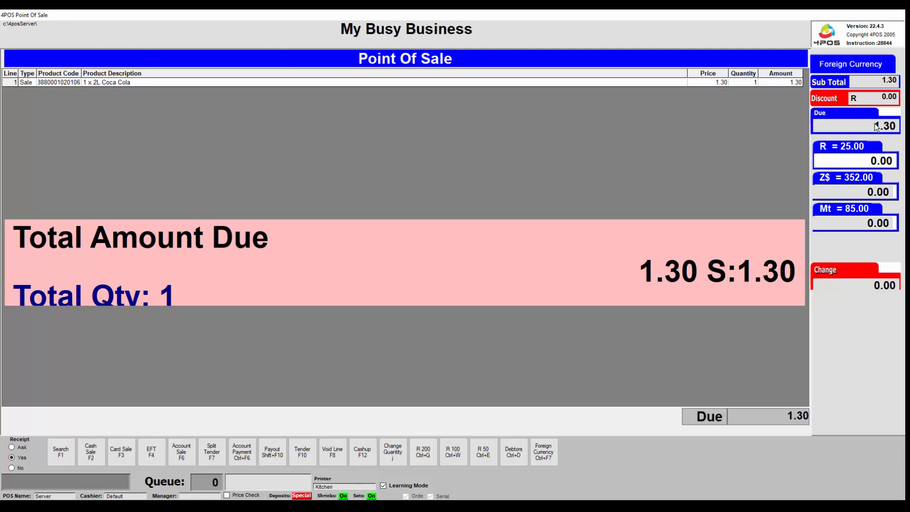
{"action": "type", "text": "2600"}
{"action": "key", "text": "BackSpace"}
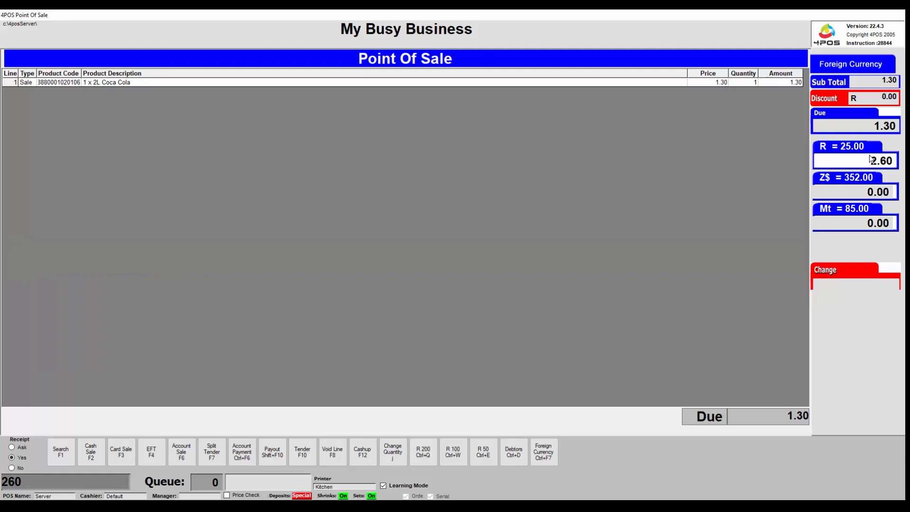
{"action": "key", "text": "BackSpace"}
{"action": "key", "text": "BackSpace"}
{"action": "key", "text": "BackSpace"}
Step: Tender 355.00 in Z$ for the sale
{"action": "key", "text": "Tab"}
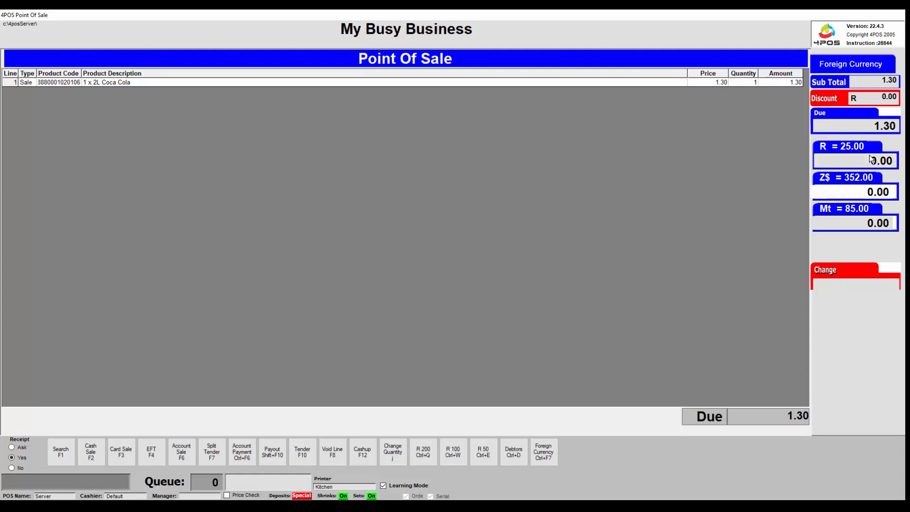
{"action": "type", "text": "35500"}
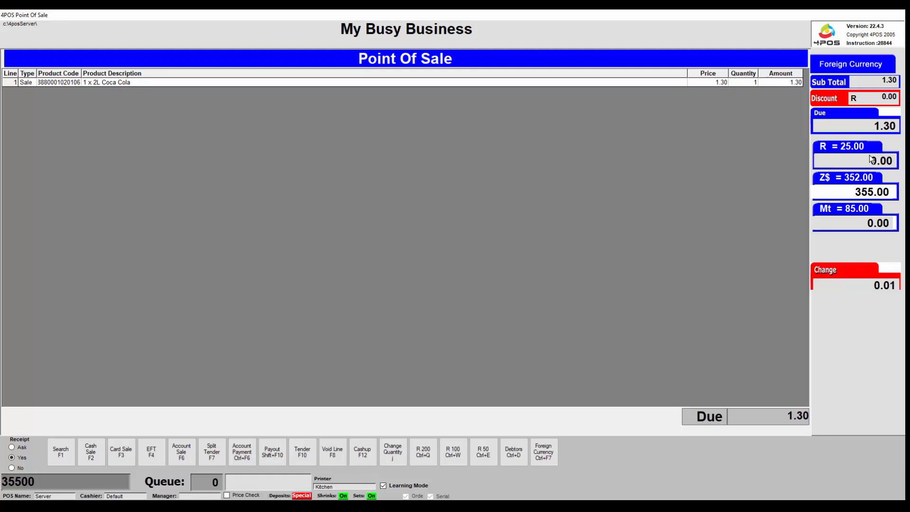
{"action": "key", "text": "Return"}
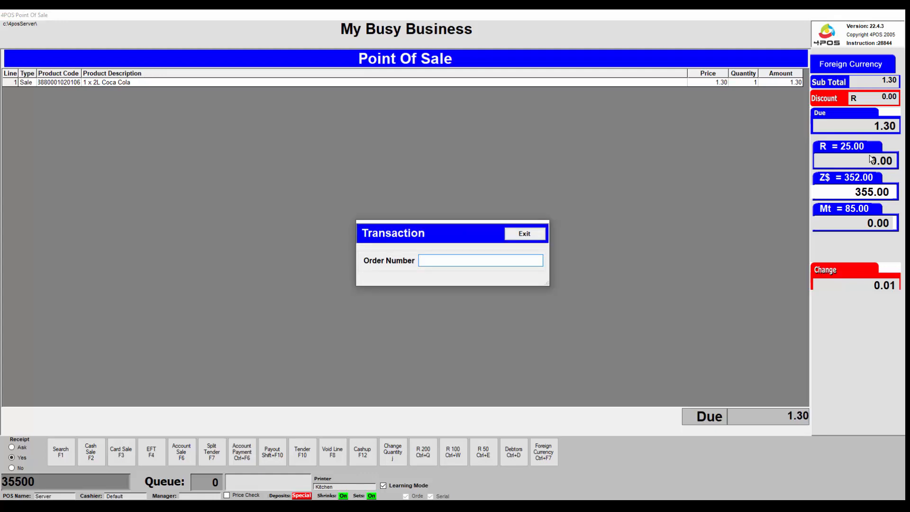
Step: Enter an order number to complete the transaction and return to the back office
{"action": "type", "text": "t"}
{"action": "key", "text": "Return"}
{"action": "type", "text": "t"}
{"action": "key", "text": "Return"}
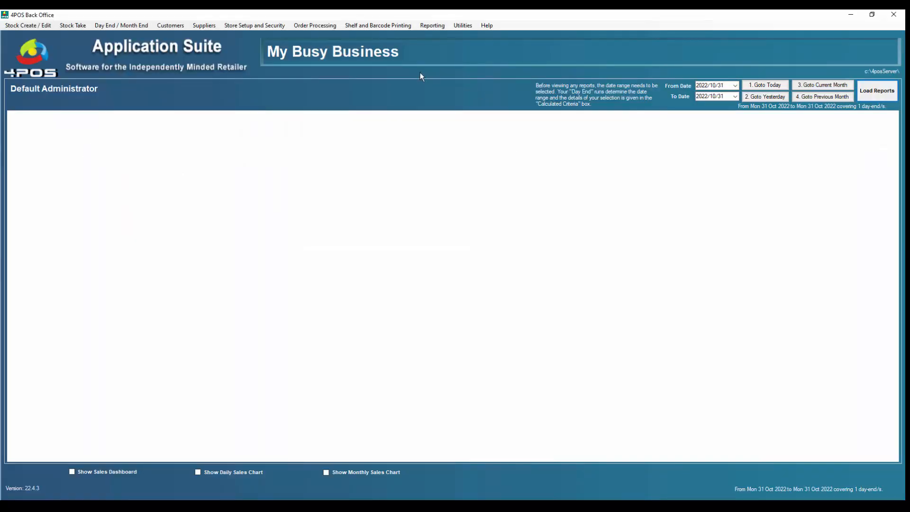
Step: Open the Multi Currency Report from the financial reports
{"action": "left_click", "coordinate": [434, 26]}
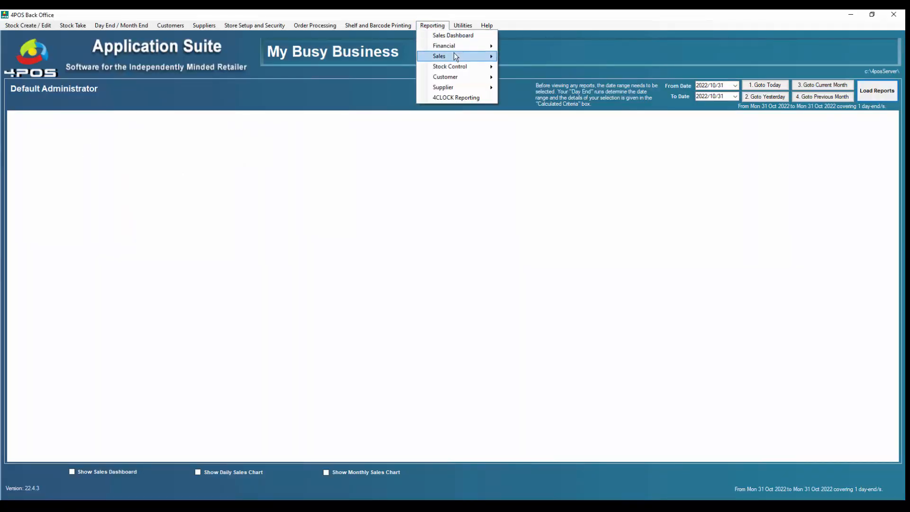
{"action": "mouse_move", "coordinate": [457, 45]}
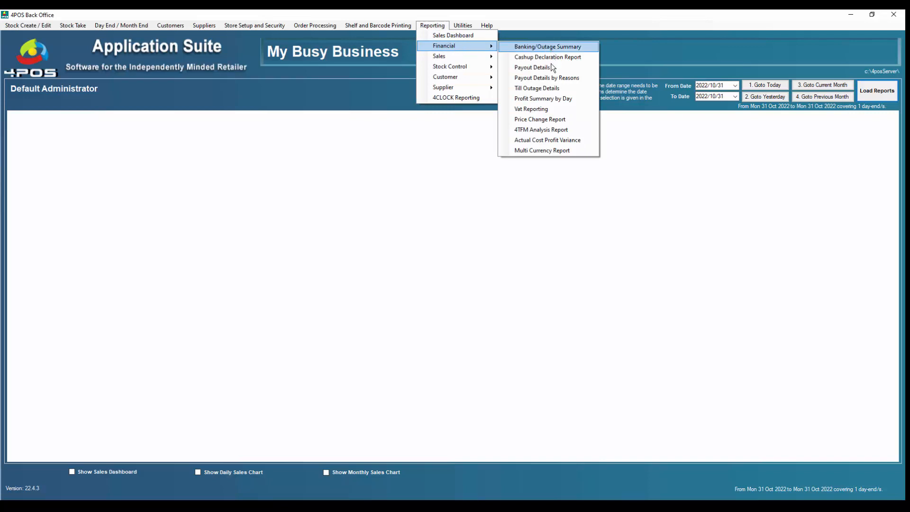
{"action": "left_click", "coordinate": [565, 152]}
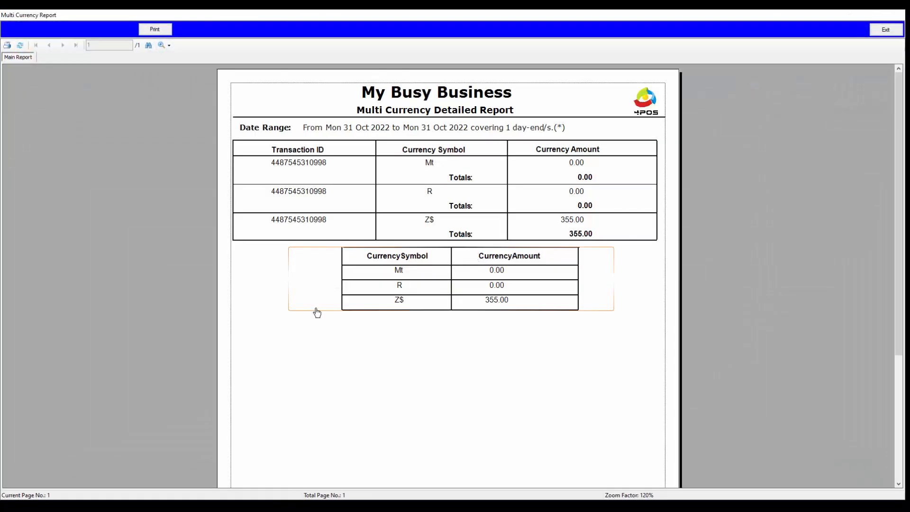
Step: Examine the report's transaction amounts and totals for each currency
{"action": "left_click", "coordinate": [318, 166]}
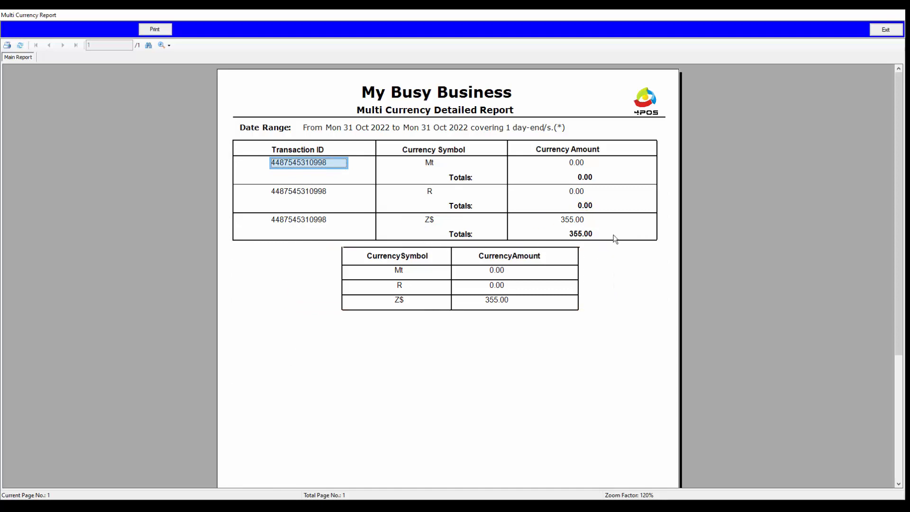
{"action": "left_click", "coordinate": [572, 220]}
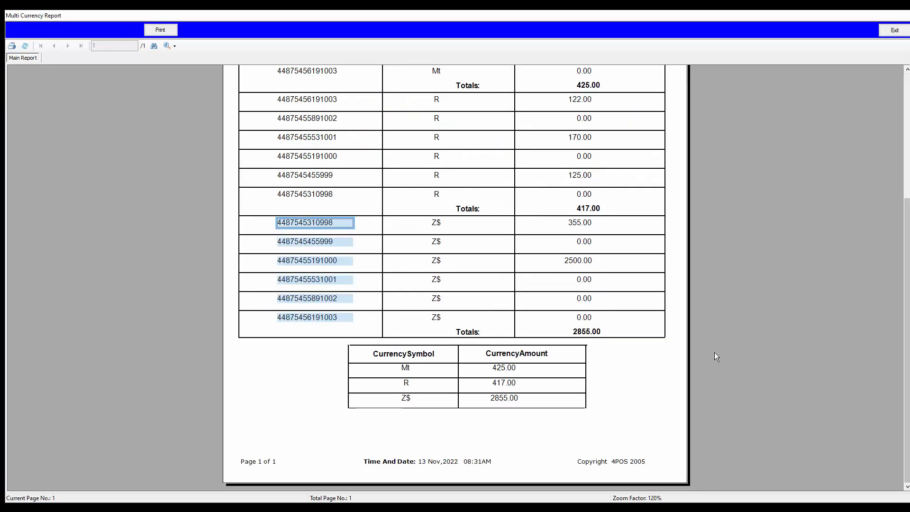
{"action": "scroll", "coordinate": [715, 351], "scroll_direction": "up", "scroll_amount": 10}
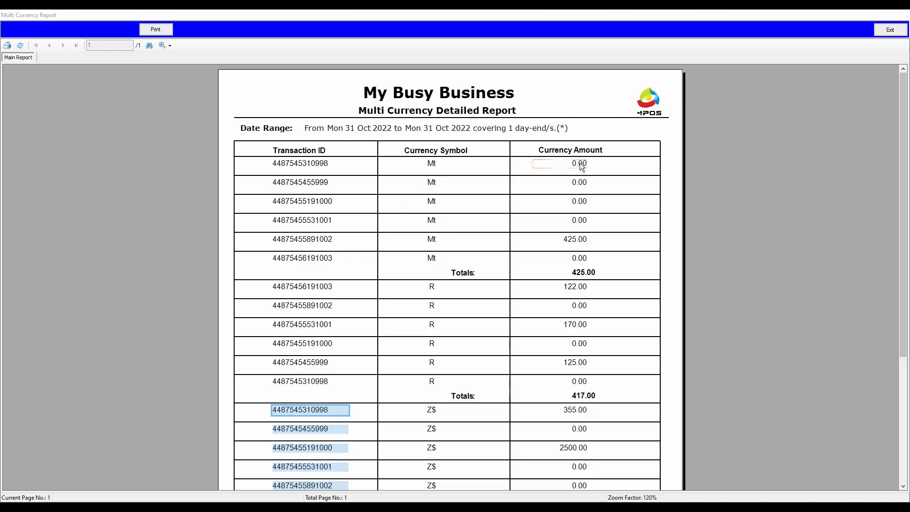
{"action": "left_click", "coordinate": [320, 243]}
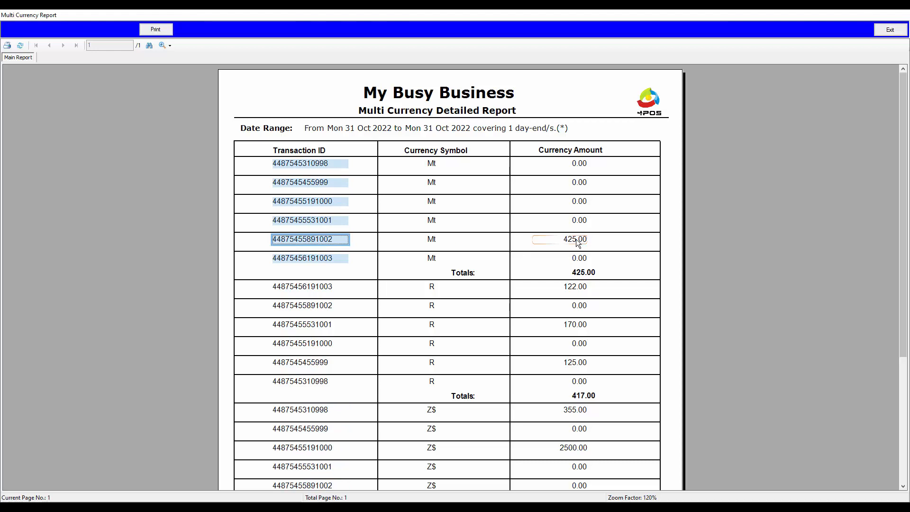
{"action": "left_click", "coordinate": [318, 288]}
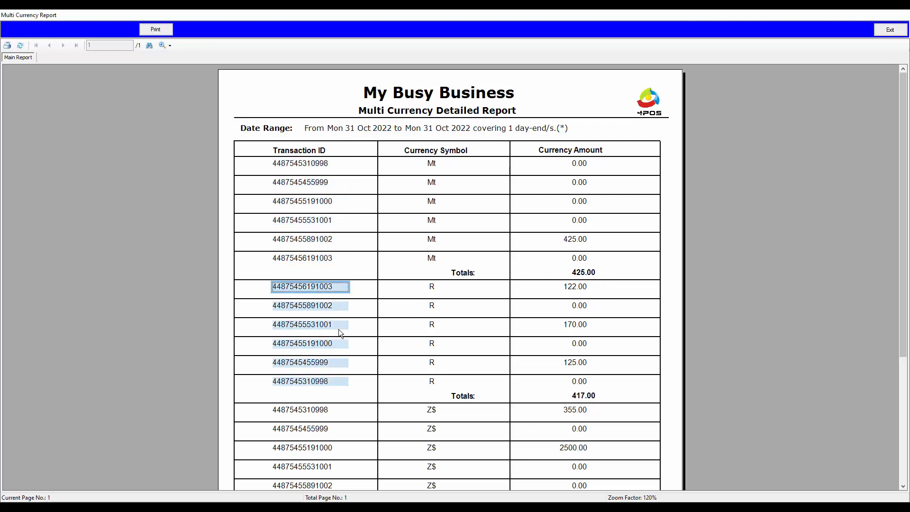
{"action": "scroll", "coordinate": [339, 327], "scroll_direction": "down", "scroll_amount": 3}
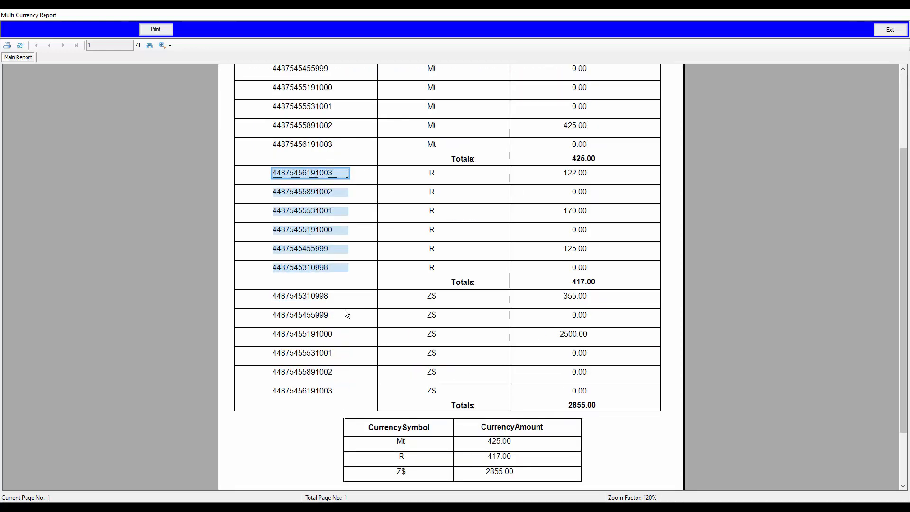
{"action": "left_click", "coordinate": [320, 299]}
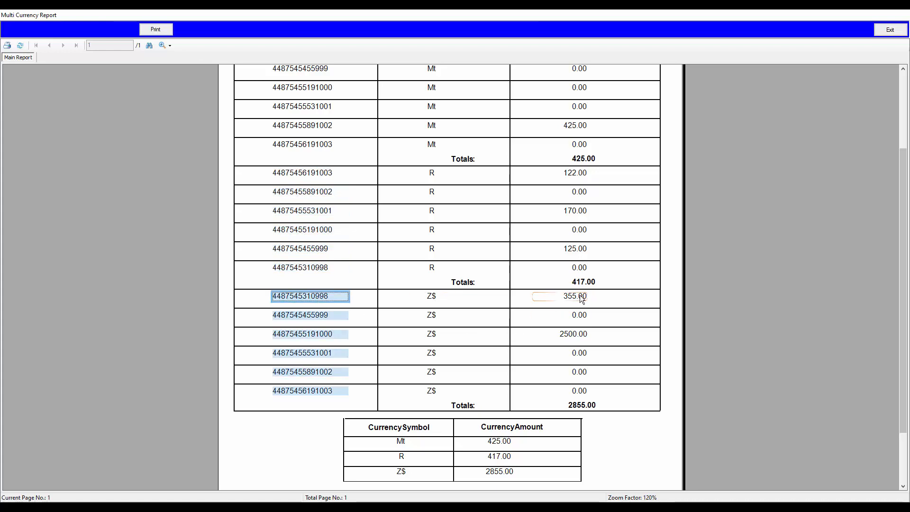
{"action": "scroll", "coordinate": [659, 319], "scroll_direction": "down", "scroll_amount": 2}
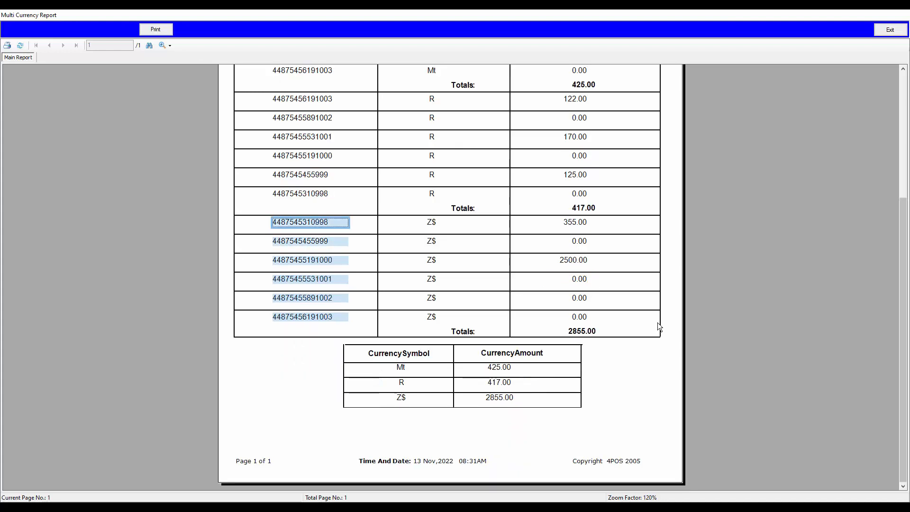